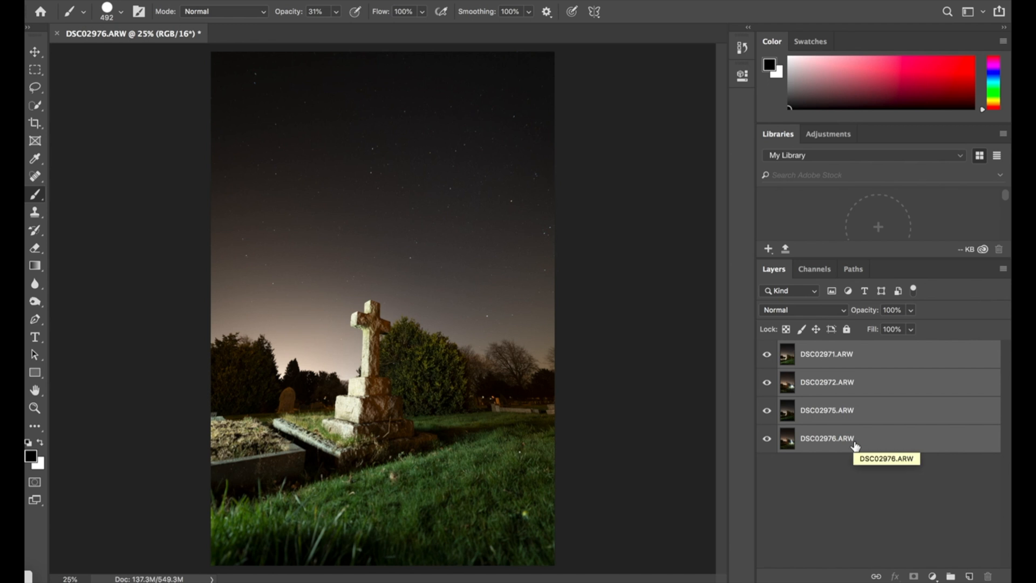
Duplicate the four DSC image layers and hide the originals beneath the copies
left_click(850, 440, "shift")
left_click_drag(860, 440, 970, 577)
left_click_drag(767, 465, 768, 530)
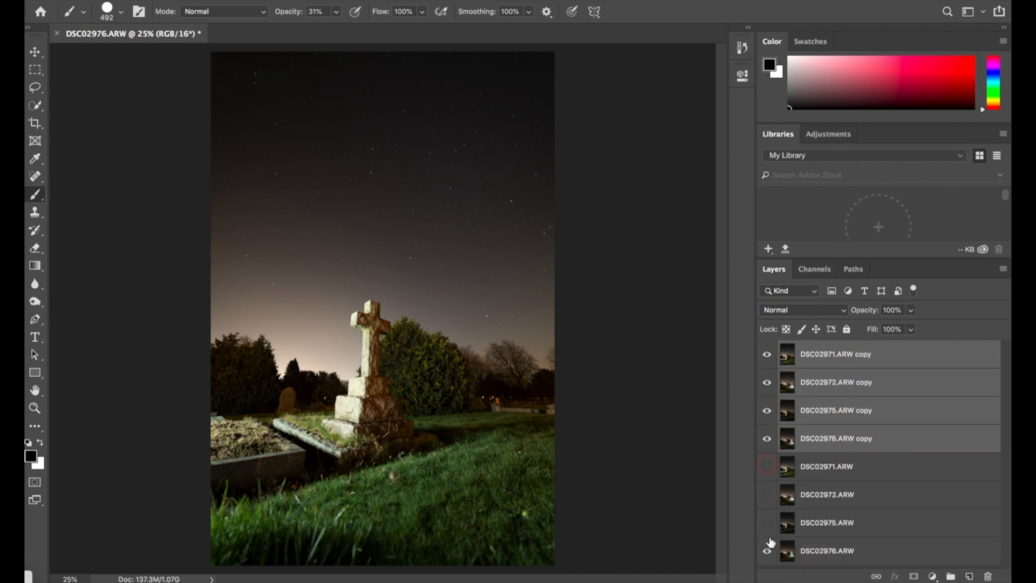
Preview the copied exposures, move DSC02975.ARW copy below DSC02976.ARW copy, and leave all four copies shown
left_click(765, 355)
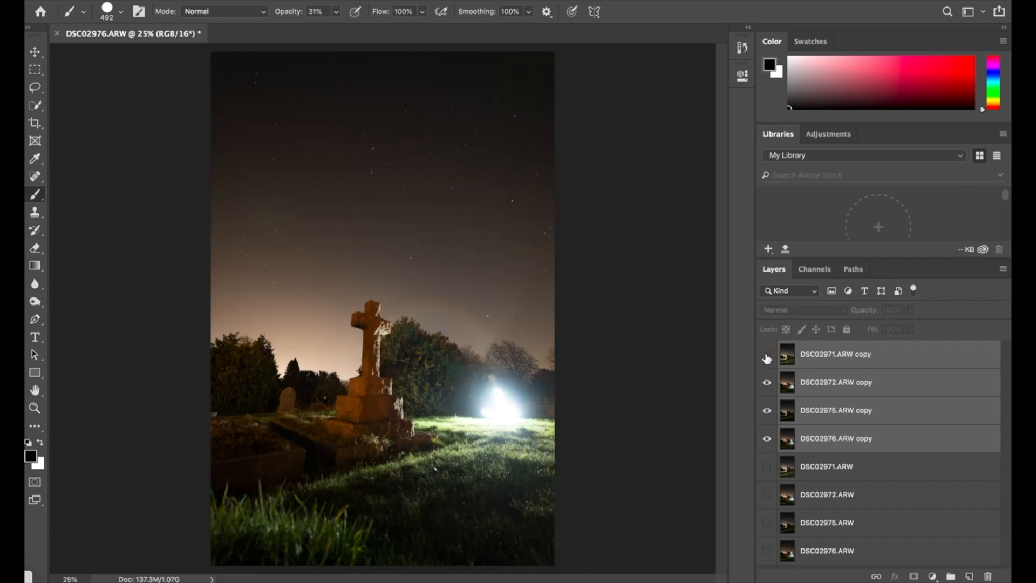
left_click(768, 383)
left_click(766, 411)
left_click(767, 411)
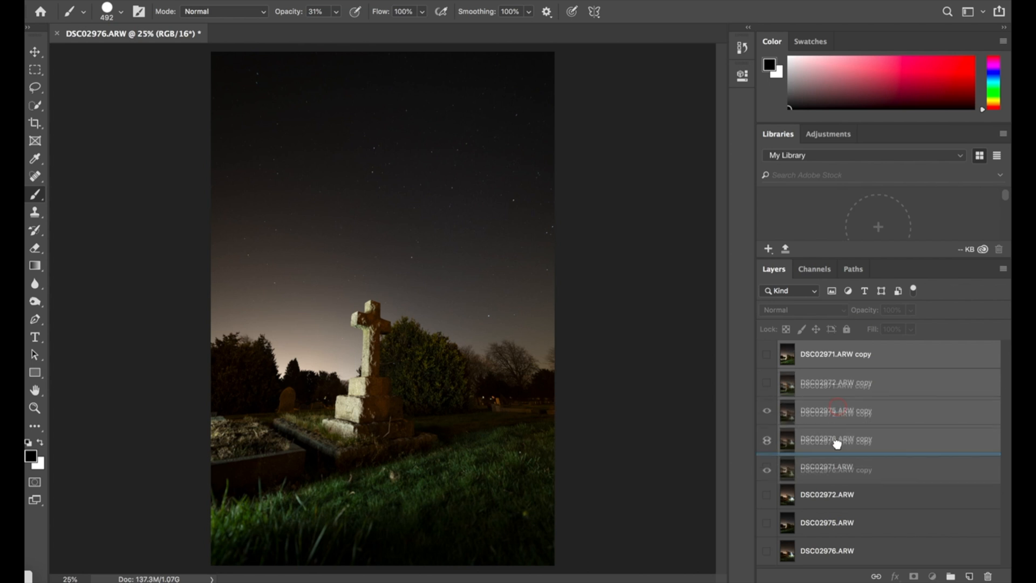
left_click(837, 416)
left_click_drag(837, 416, 831, 449)
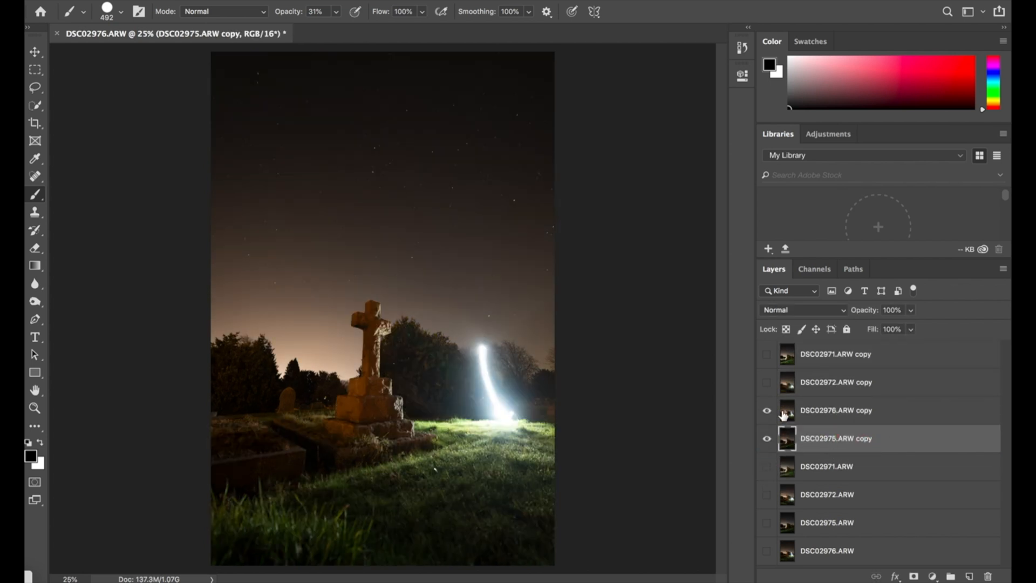
left_click_drag(767, 356, 767, 410)
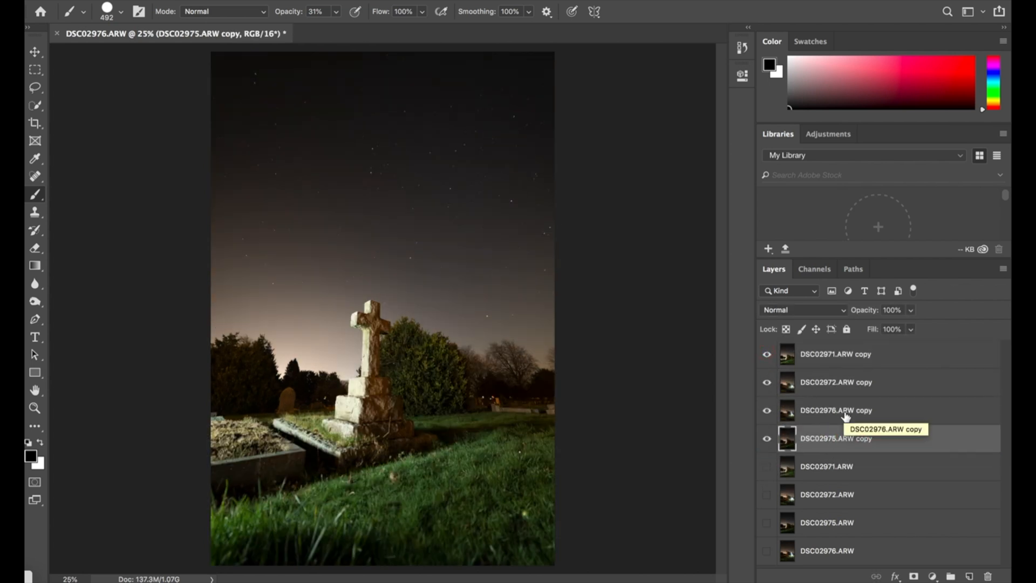
Set the blend mode of the four copied layers to Lighten
left_click(843, 356, "shift")
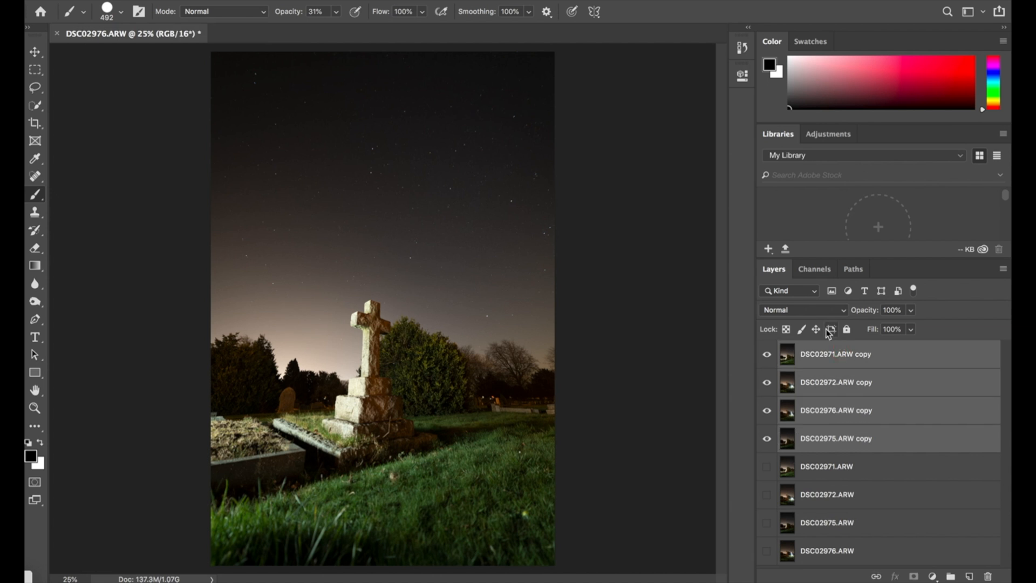
left_click(845, 314)
left_click(807, 396)
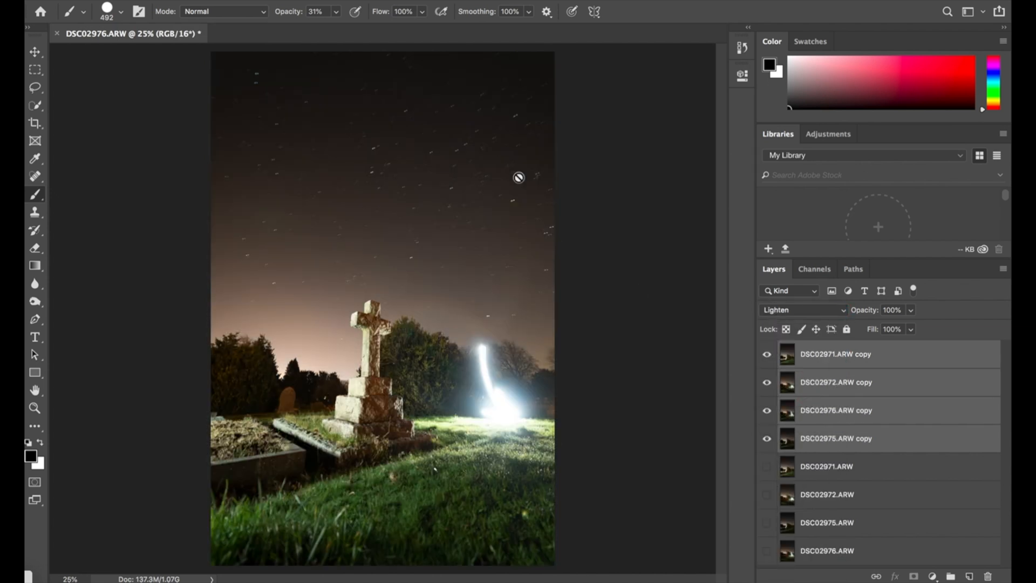
Hide DSC02972.ARW copy and DSC02976.ARW copy, and add a layer mask to DSC02971.ARW copy
left_click(767, 411)
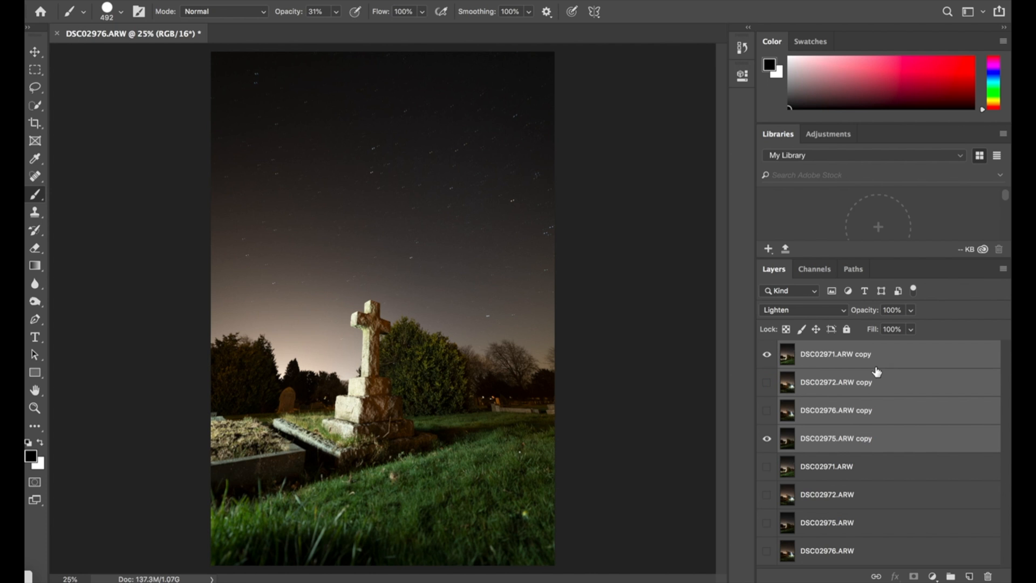
left_click(871, 355)
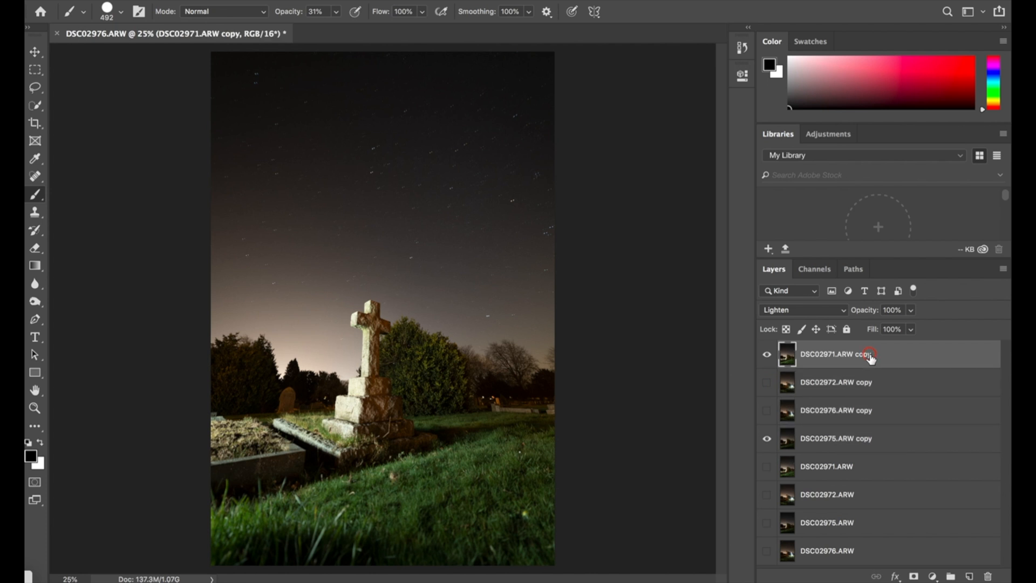
left_click(914, 576)
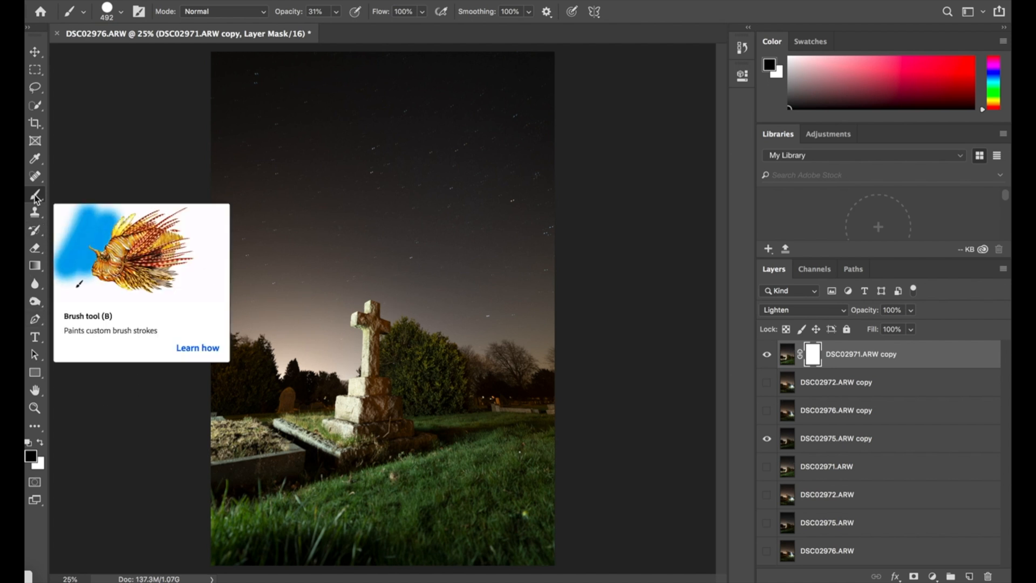
Fill the DSC02971.ARW copy mask by painting black over the whole image with a 2480 px brush at 100% opacity
left_click(122, 13)
mouse_move(176, 55)
left_mouse_down()
mouse_move(190, 60)
mouse_move(180, 56)
left_mouse_up()
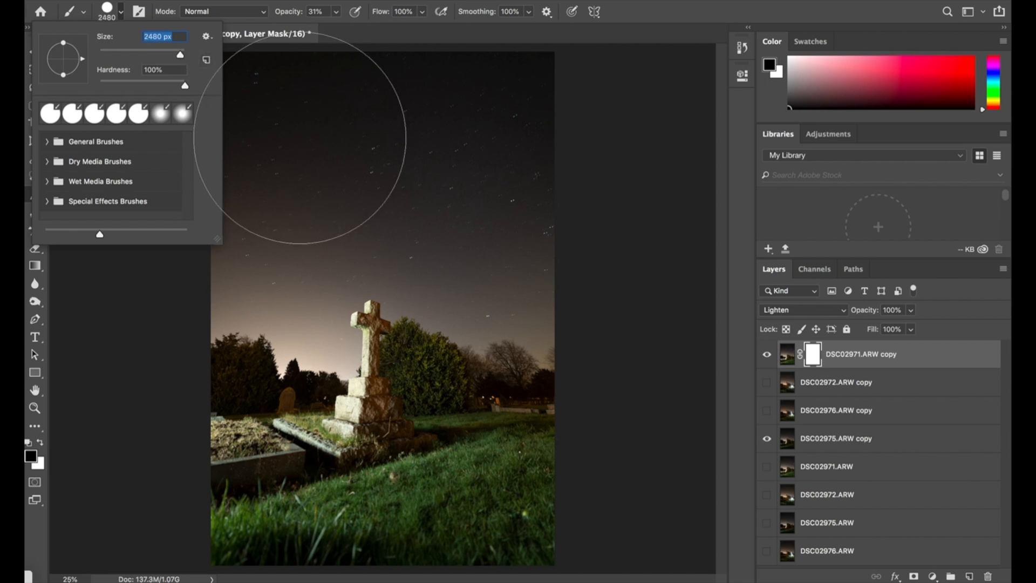
left_click(336, 13)
left_click_drag(337, 26, 417, 35)
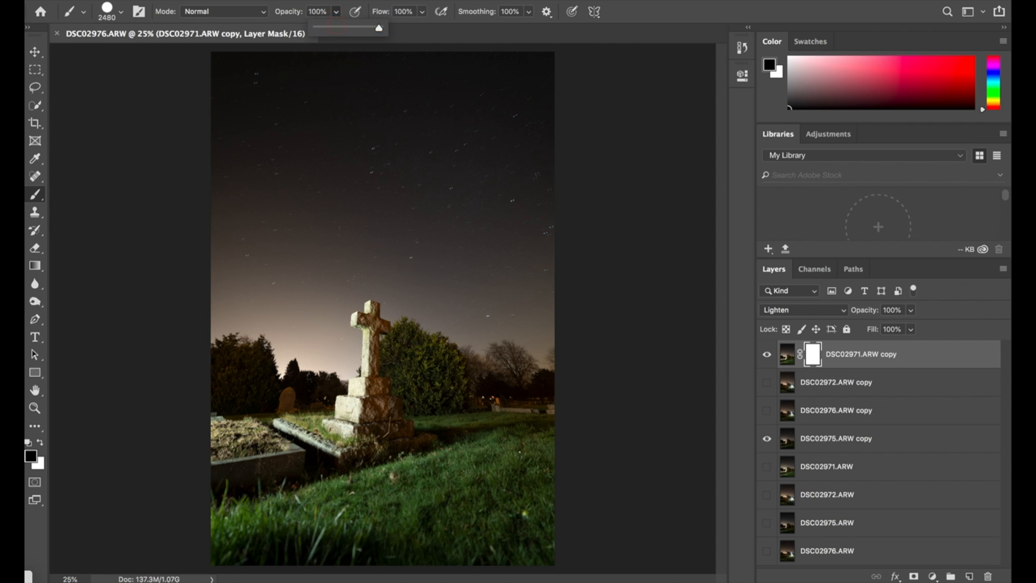
left_click_drag(224, 121, 345, 135)
mouse_move(544, 175)
left_mouse_down()
mouse_move(491, 216)
mouse_move(314, 234)
mouse_move(206, 298)
mouse_move(445, 302)
mouse_move(560, 319)
mouse_move(235, 370)
mouse_move(345, 405)
mouse_move(566, 429)
mouse_move(587, 470)
mouse_move(250, 467)
mouse_move(187, 487)
mouse_move(178, 483)
mouse_move(213, 324)
left_mouse_up()
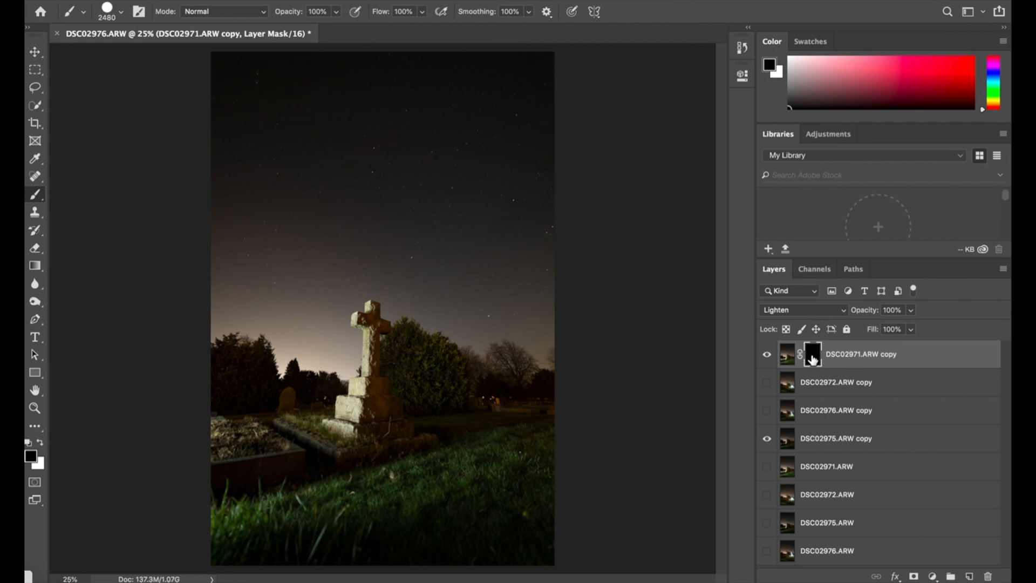
Paint white over the monument's shaded side on the DSC02971.ARW copy mask, using a 178 px brush at 73% hardness and 23% opacity
left_click(121, 11)
left_click_drag(180, 56, 129, 55)
left_click_drag(186, 88, 162, 88)
left_click_drag(132, 56, 159, 56)
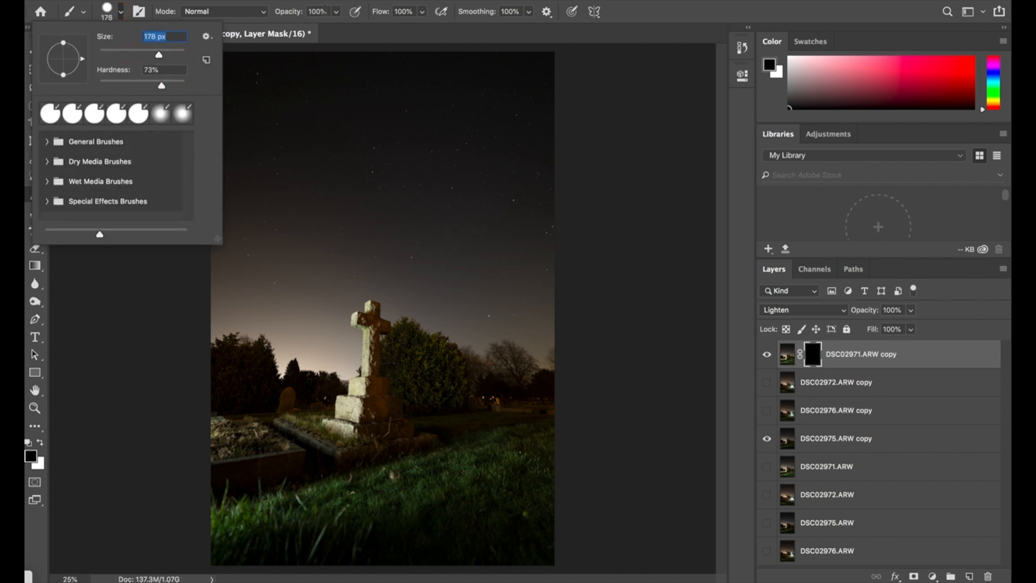
left_click(335, 11)
left_click_drag(337, 29, 288, 33)
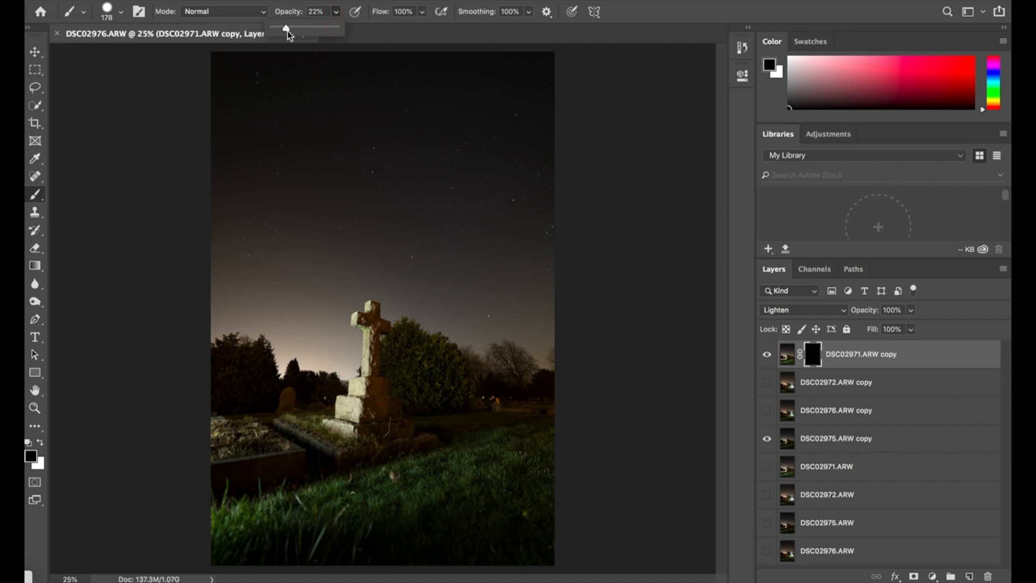
left_click(41, 443)
mouse_move(385, 431)
left_mouse_down()
mouse_move(385, 377)
mouse_move(401, 431)
mouse_move(380, 383)
mouse_move(414, 433)
mouse_move(384, 440)
mouse_move(449, 442)
mouse_move(317, 457)
mouse_move(528, 451)
mouse_move(419, 431)
mouse_move(383, 384)
mouse_move(368, 455)
mouse_move(432, 443)
mouse_move(404, 425)
mouse_move(434, 437)
mouse_move(397, 417)
mouse_move(379, 363)
left_mouse_up()
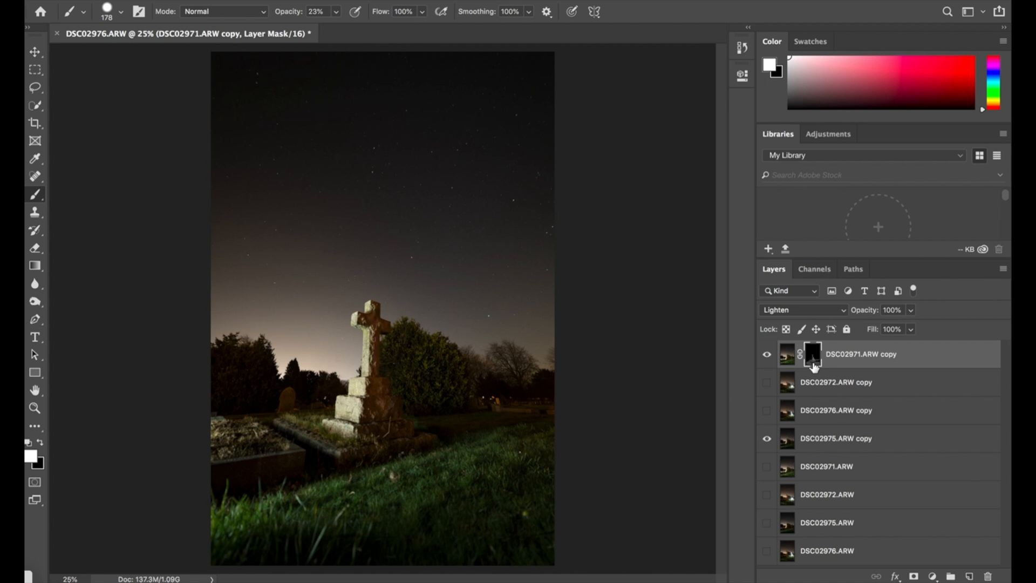
Show DSC02972.ARW copy and copy the DSC02971.ARW copy mask onto it
left_click(767, 382)
left_click_drag(815, 354, 816, 385)
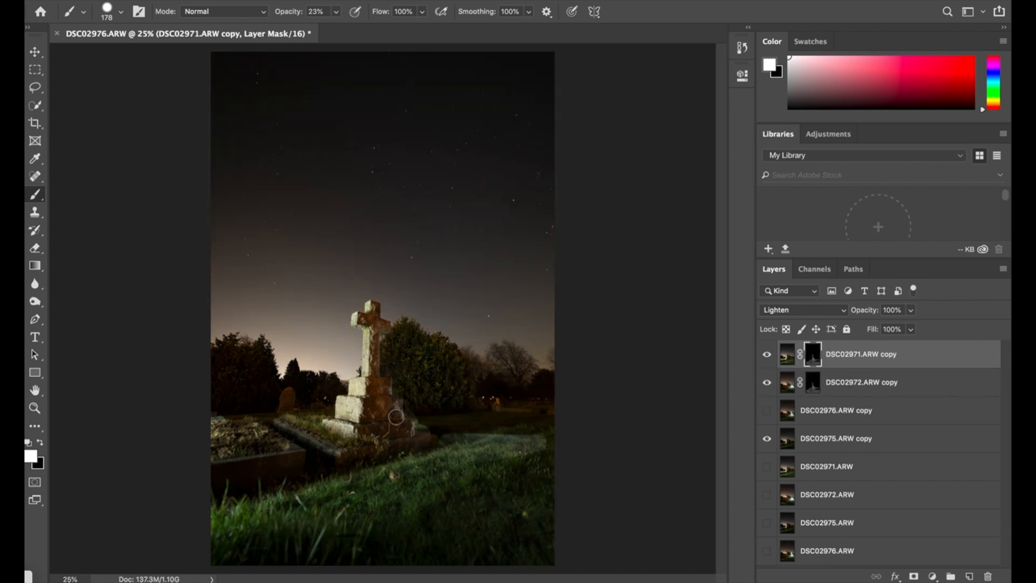
Harden the brush and paint black at 92% opacity over the light spill beside the monument on the DSC02972.ARW copy mask
left_click(40, 443)
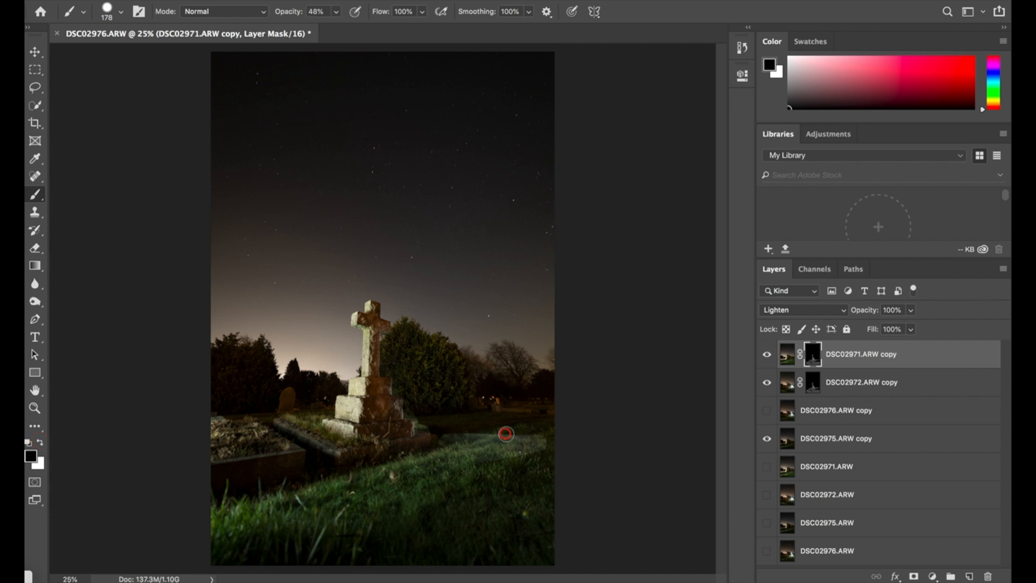
left_click(120, 12)
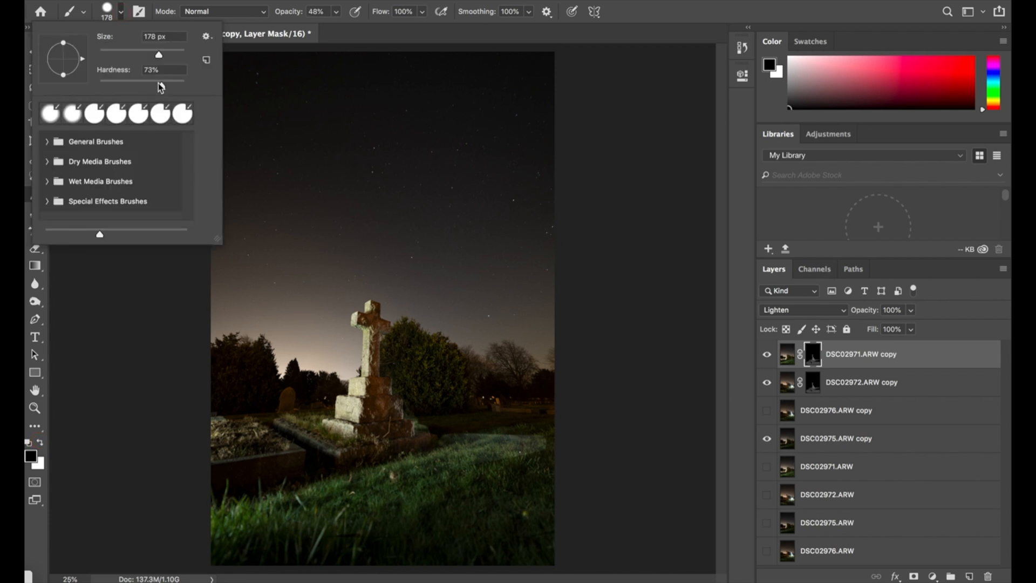
left_click_drag(162, 88, 188, 89)
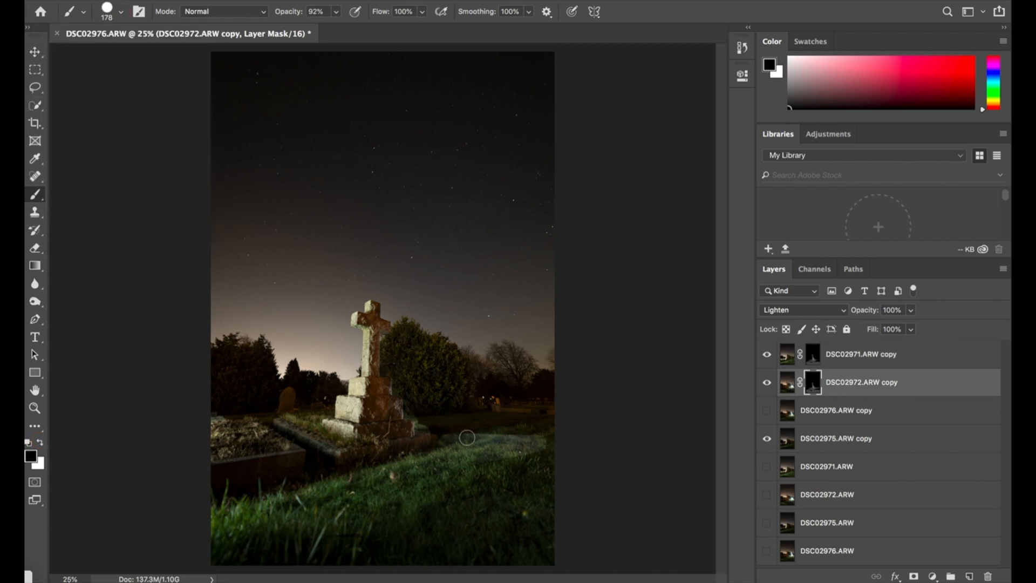
mouse_move(467, 437)
left_mouse_down()
mouse_move(547, 437)
mouse_move(488, 445)
mouse_move(522, 452)
mouse_move(448, 461)
mouse_move(552, 450)
mouse_move(438, 461)
mouse_move(502, 443)
mouse_move(449, 445)
mouse_move(457, 438)
mouse_move(477, 436)
mouse_move(432, 461)
mouse_move(449, 431)
mouse_move(558, 448)
left_mouse_up()
left_click_drag(385, 327, 426, 419)
Paint white at 9% opacity over the cross's shaded side and base on the DSC02972.ARW copy mask
left_click(819, 391)
left_click(40, 442)
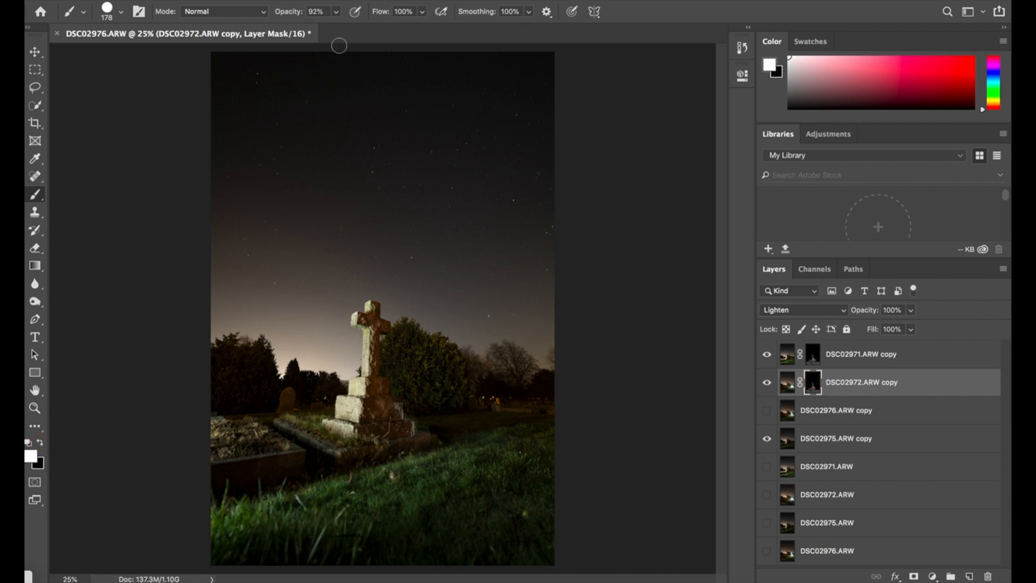
left_click(335, 12)
left_click_drag(304, 31, 288, 32)
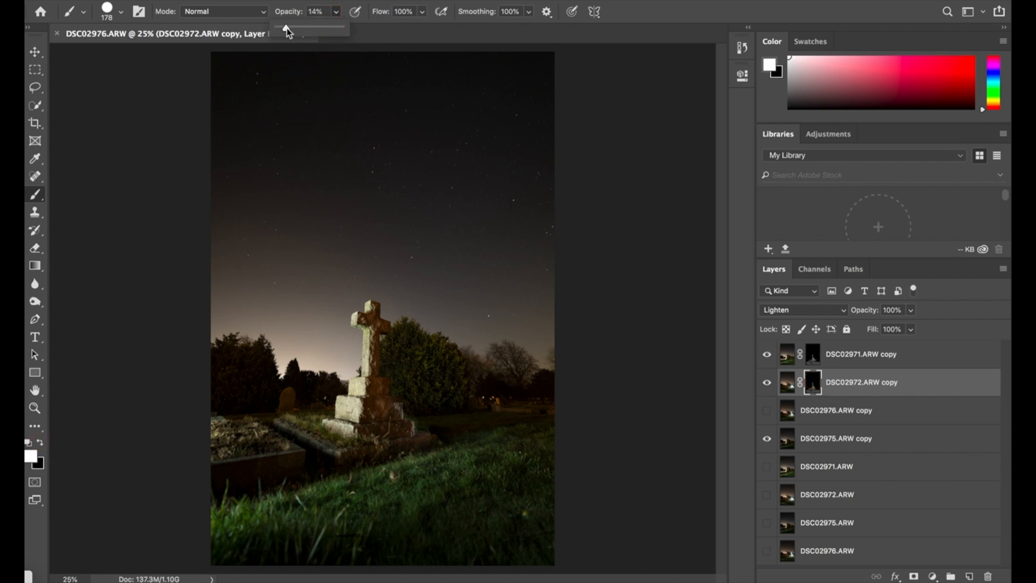
mouse_move(377, 419)
left_mouse_down()
mouse_move(394, 411)
mouse_move(409, 431)
mouse_move(375, 370)
left_mouse_up()
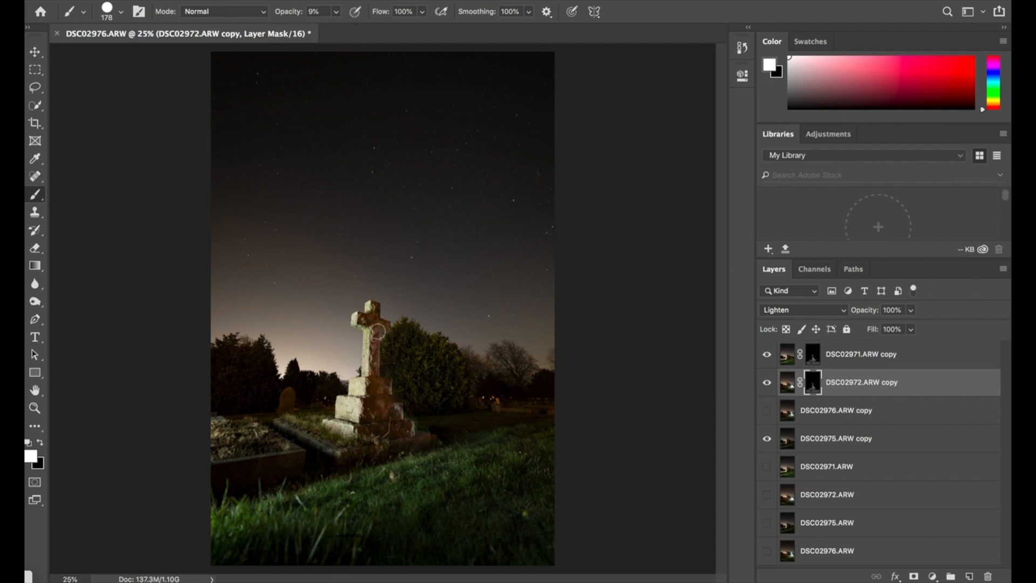
mouse_move(377, 433)
left_mouse_down()
mouse_move(435, 439)
mouse_move(337, 463)
mouse_move(442, 443)
left_mouse_up()
Paint black over the edge of the monument's base on the DSC02971.ARW copy mask
key("x")
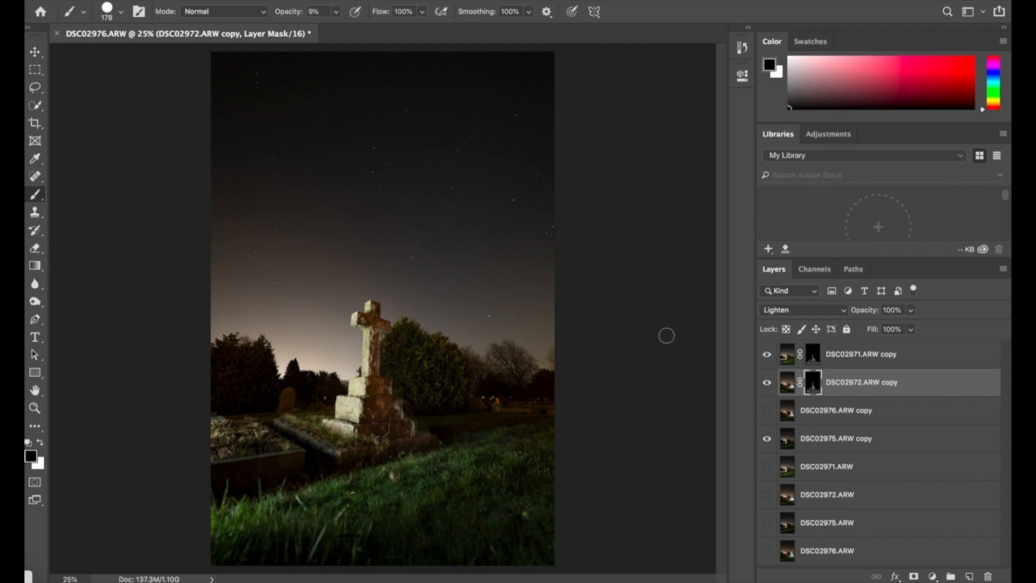
key("alt+bracketright")
left_click_drag(414, 417, 421, 424)
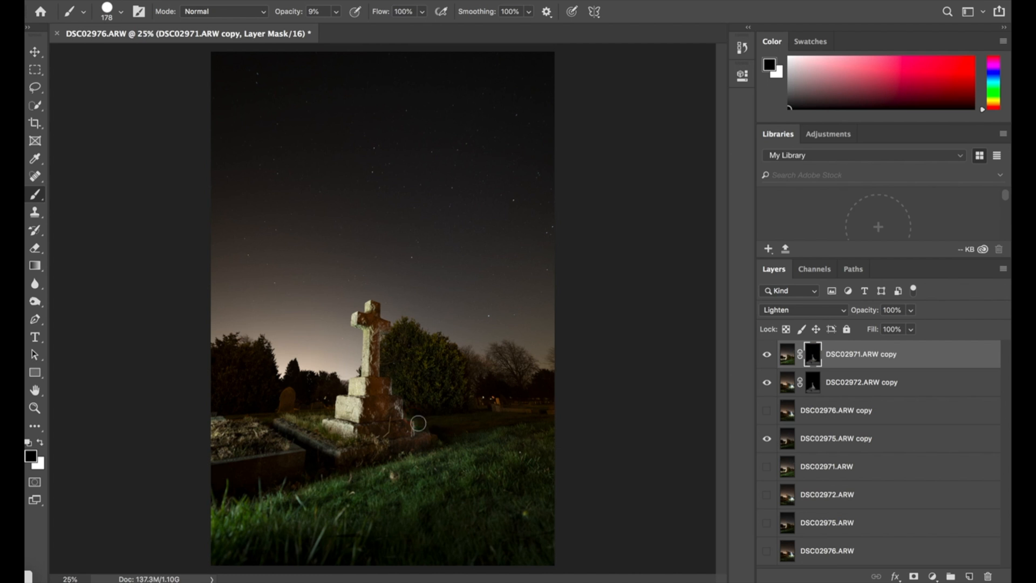
Show DSC02976.ARW copy and copy the DSC02972.ARW copy mask onto it
left_click(813, 384)
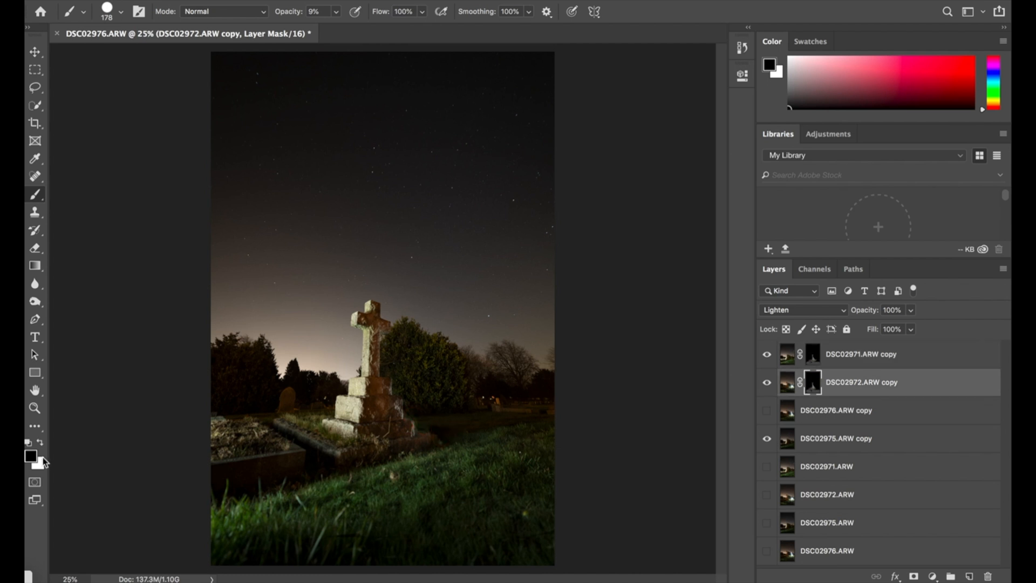
key("x")
left_click(767, 413)
left_click_drag(814, 384, 818, 415)
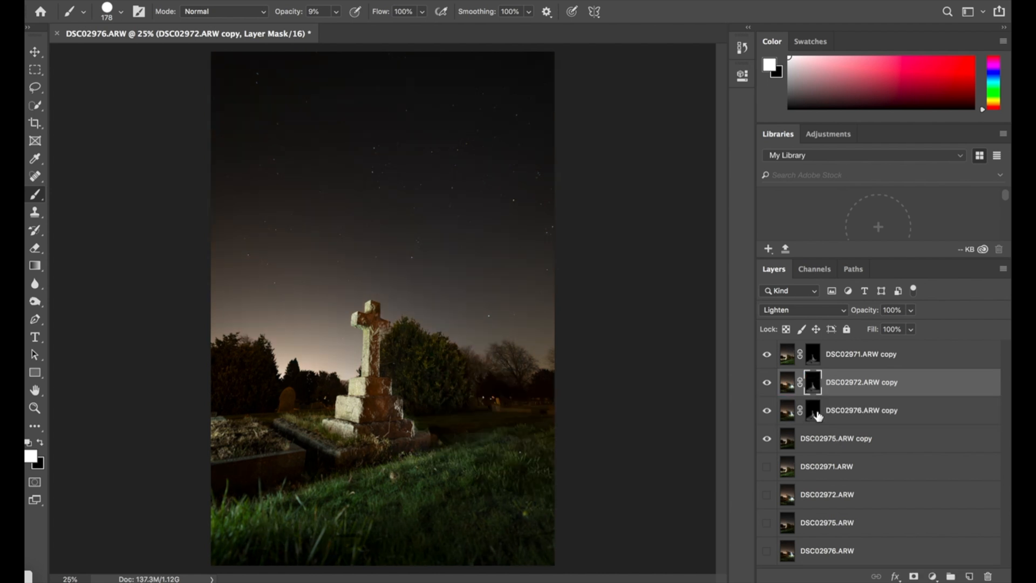
Paint black over the stray light around the monument's base on the DSC02976.ARW copy and DSC02971.ARW copy masks
left_click(40, 441)
key("alt+bracketleft")
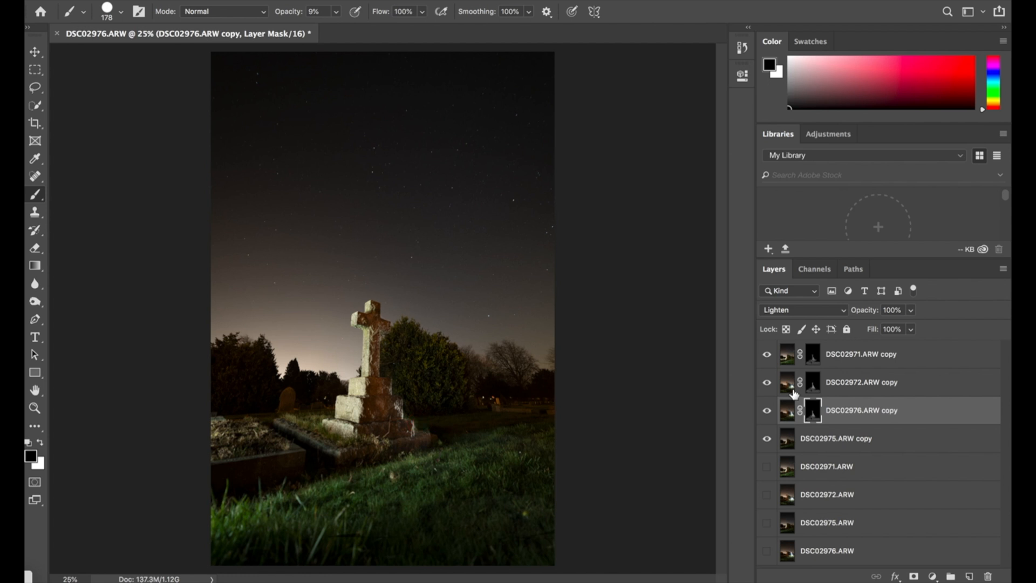
key("alt+bracketright")
key("alt+bracketright")
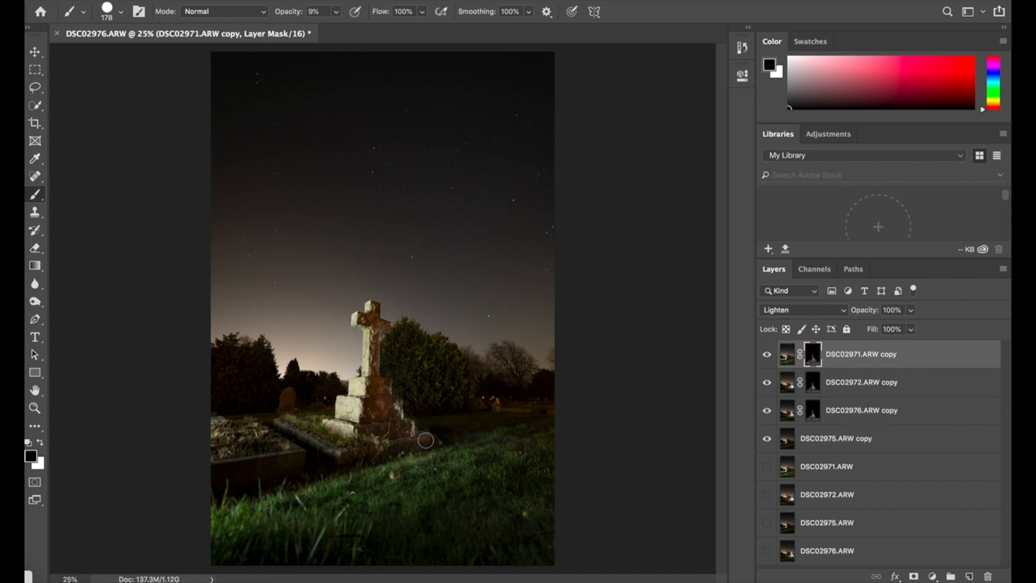
On the DSC02976.ARW copy mask, paint the grass beside the monument black and the monument's base white at 41% opacity
left_click(814, 413)
left_click(41, 442)
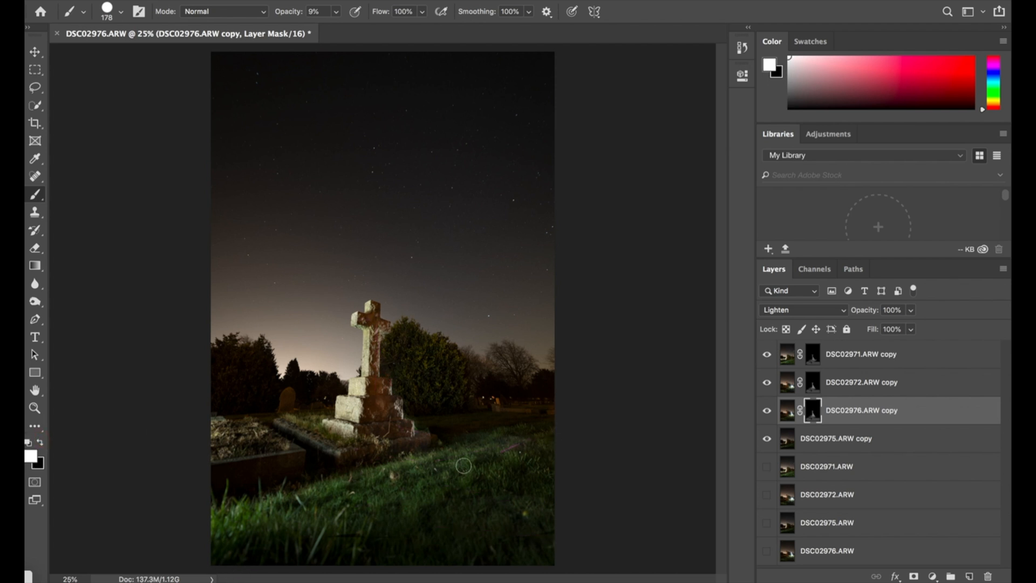
key("x")
key("0")
key("4")
key("1")
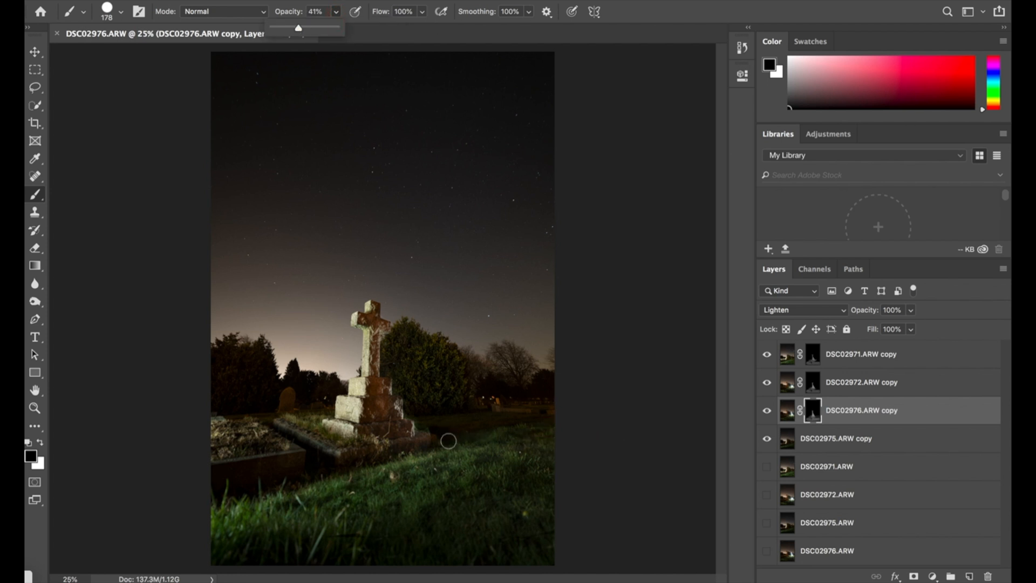
left_click(40, 442)
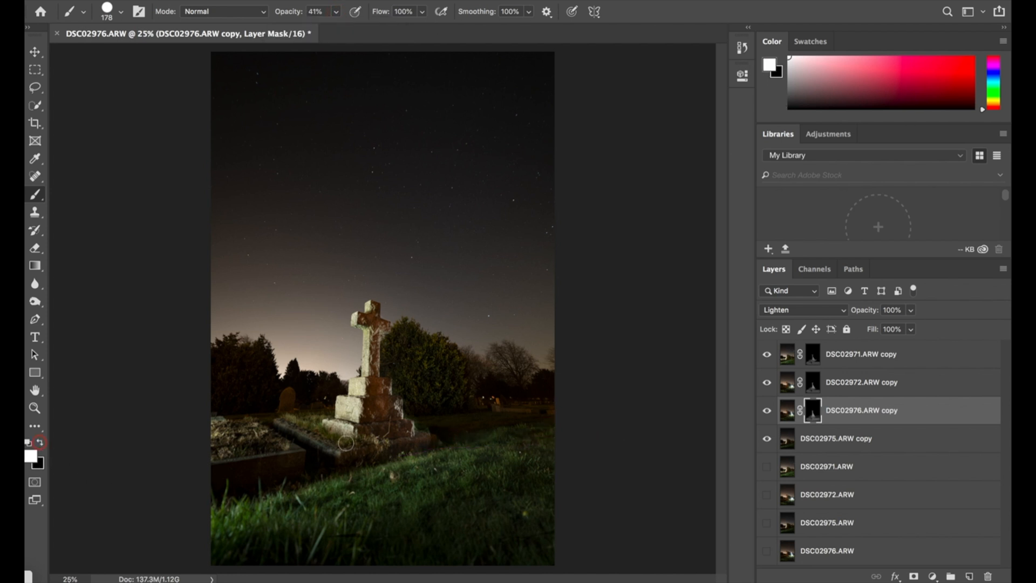
mouse_move(396, 428)
left_mouse_down()
mouse_move(363, 452)
mouse_move(377, 430)
left_mouse_up()
Compare the image with and without the DSC02976.ARW, DSC02972.ARW and DSC02971.ARW copy layers by toggling their visibility one at a time
left_click(767, 411)
left_click(767, 411)
left_click(767, 412)
left_click(767, 412)
left_click(768, 412)
left_click(767, 412)
left_click(766, 382)
left_click(766, 383)
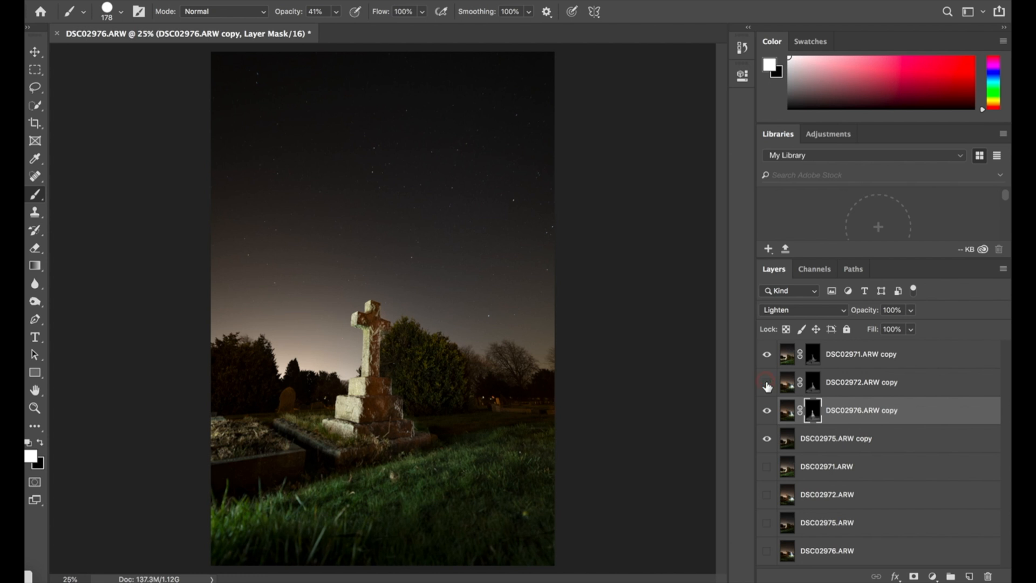
left_click(767, 381)
left_click(767, 355)
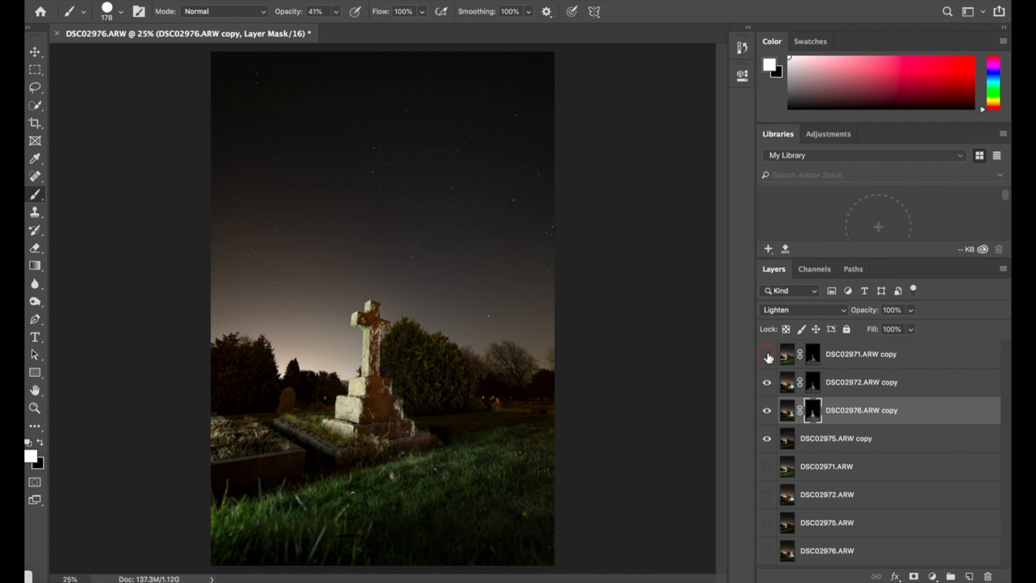
left_click(768, 356)
left_click(767, 355)
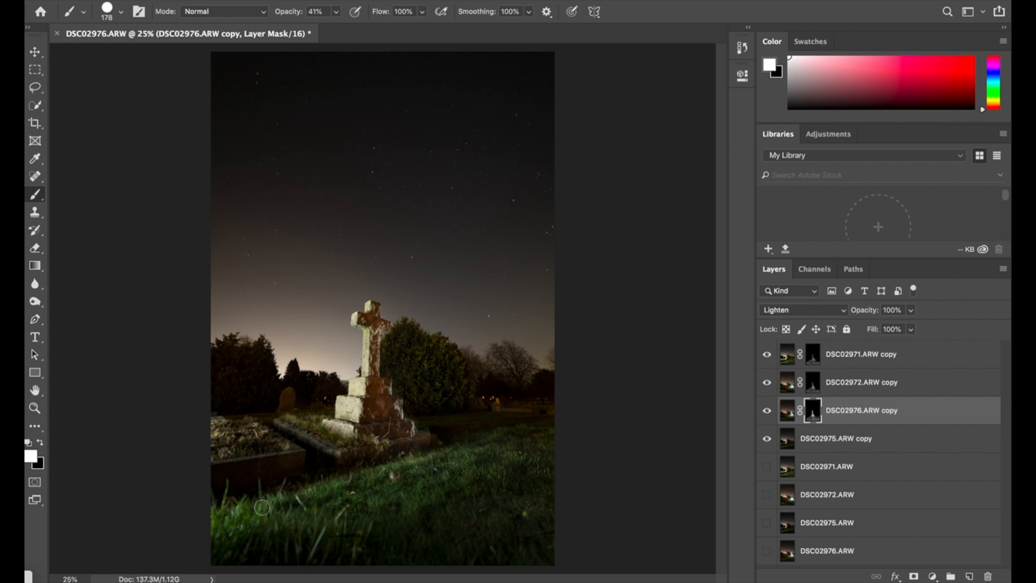
Flatten the image into a single background layer, discarding the hidden original exposures
left_click(41, 443)
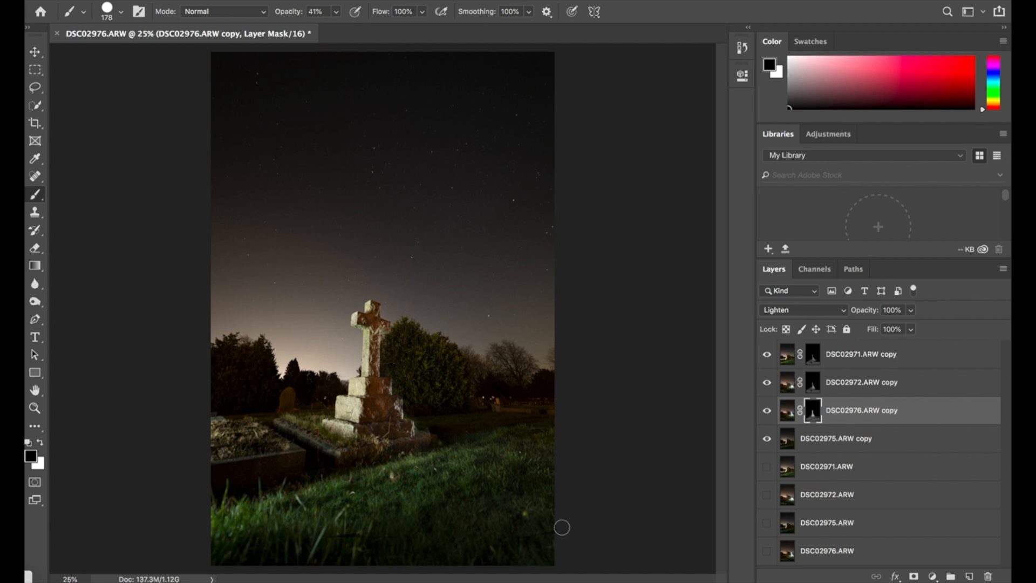
left_click(864, 438)
left_click(864, 354, "shift")
right_click(866, 357)
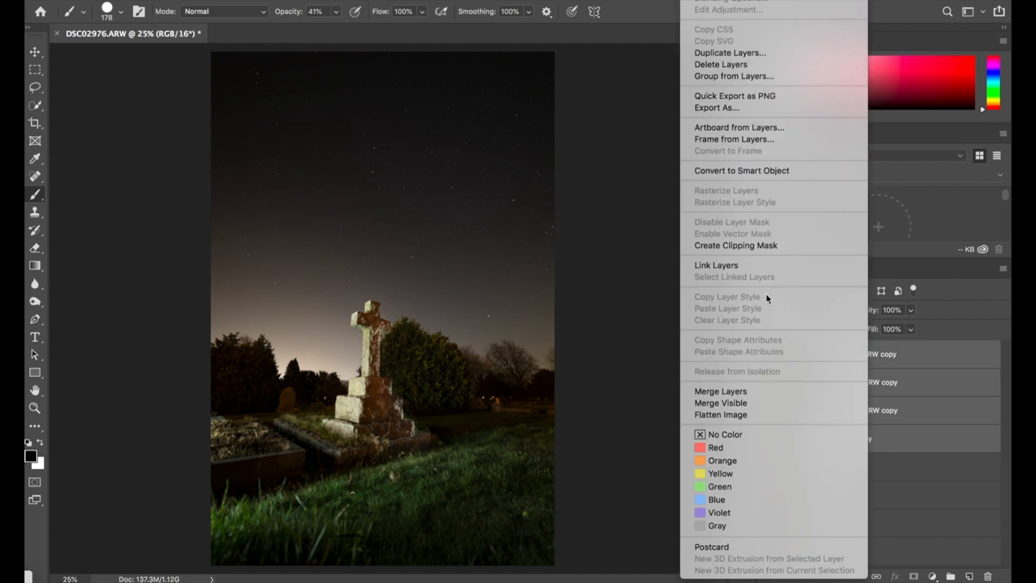
left_click(763, 414)
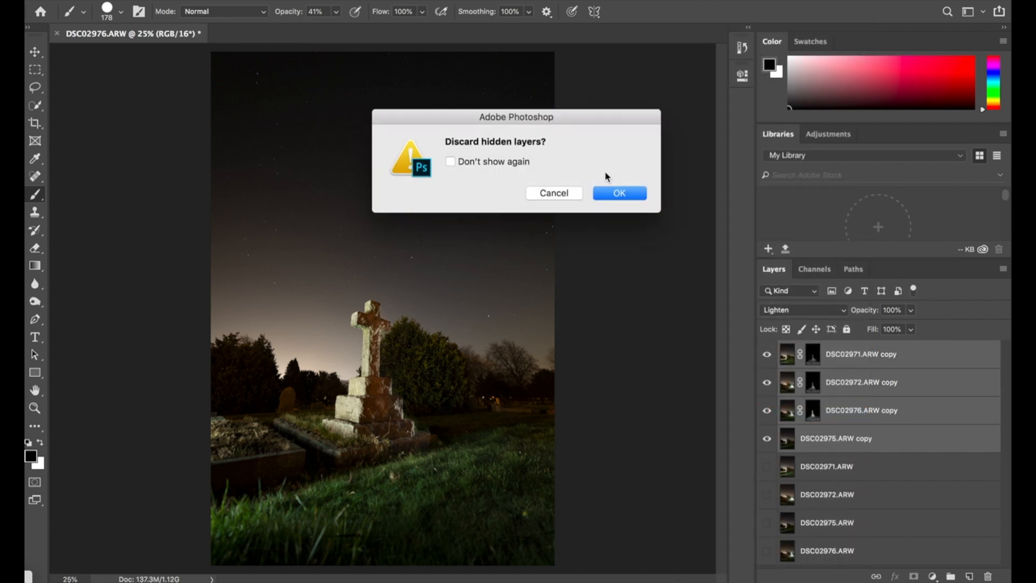
left_click(620, 194)
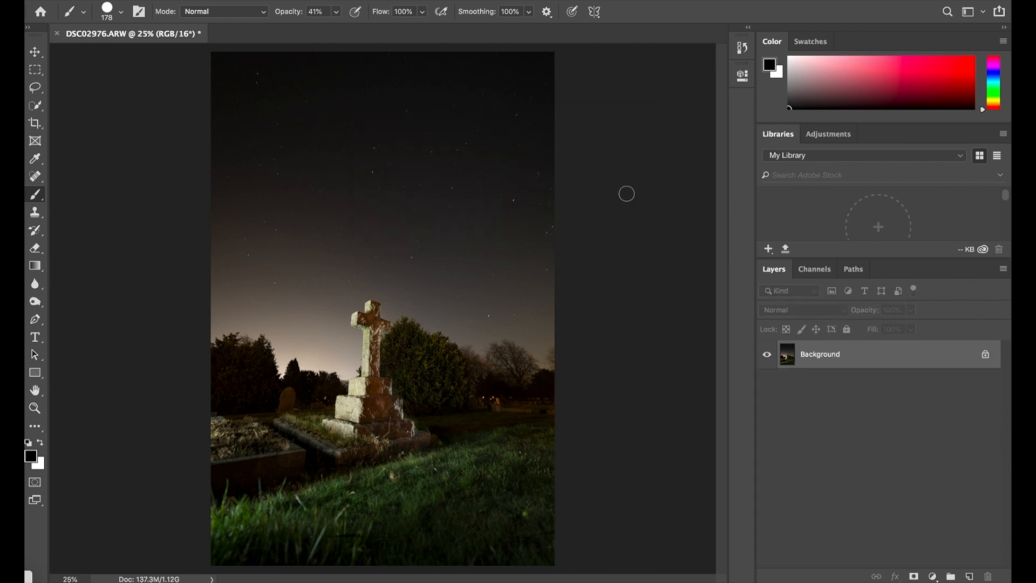
Export the flattened image as DSC02976.png
left_click(141, 1)
mouse_move(262, 150)
left_click(382, 165)
left_click(851, 506)
left_click(313, 171)
left_click(302, 307)
left_click(405, 198)
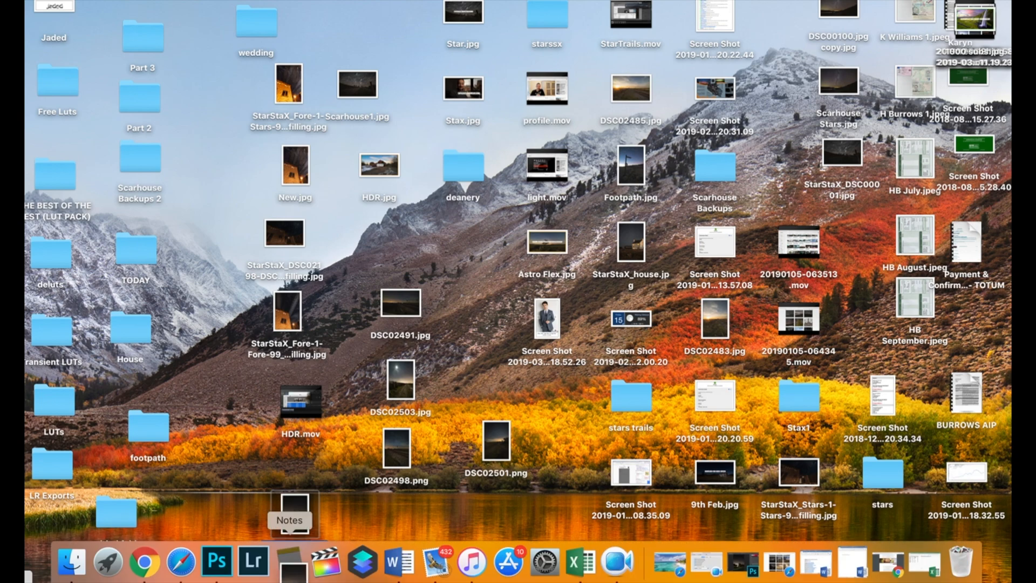
Switch to Lightroom, open DSC02976.png for developing, set Whites to -100 and fine-tune Highlights and Blacks
left_click(255, 564)
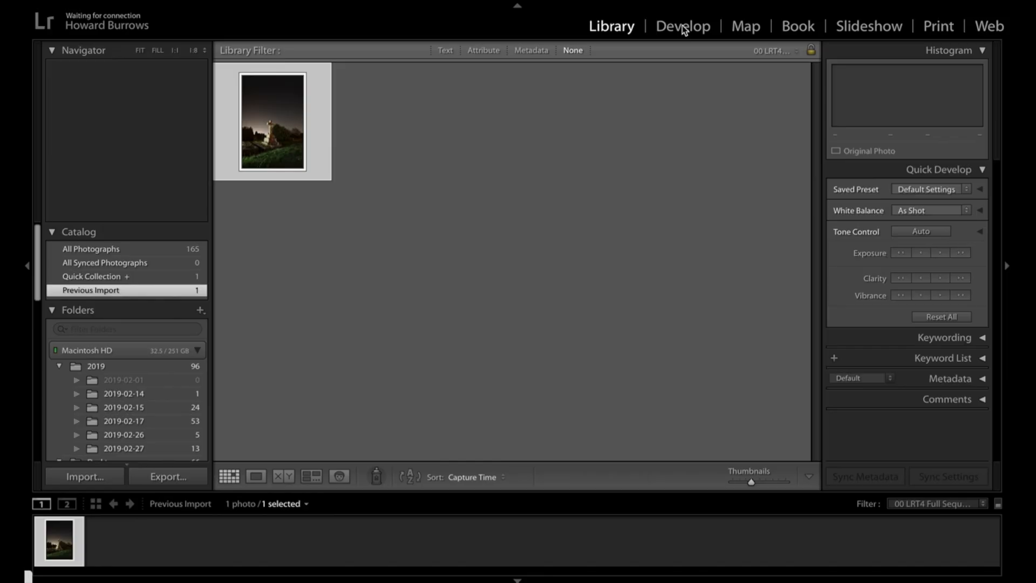
key("d")
mouse_move(890, 371)
left_mouse_down()
mouse_move(811, 371)
mouse_move(866, 369)
mouse_move(834, 393)
mouse_move(888, 368)
left_mouse_up()
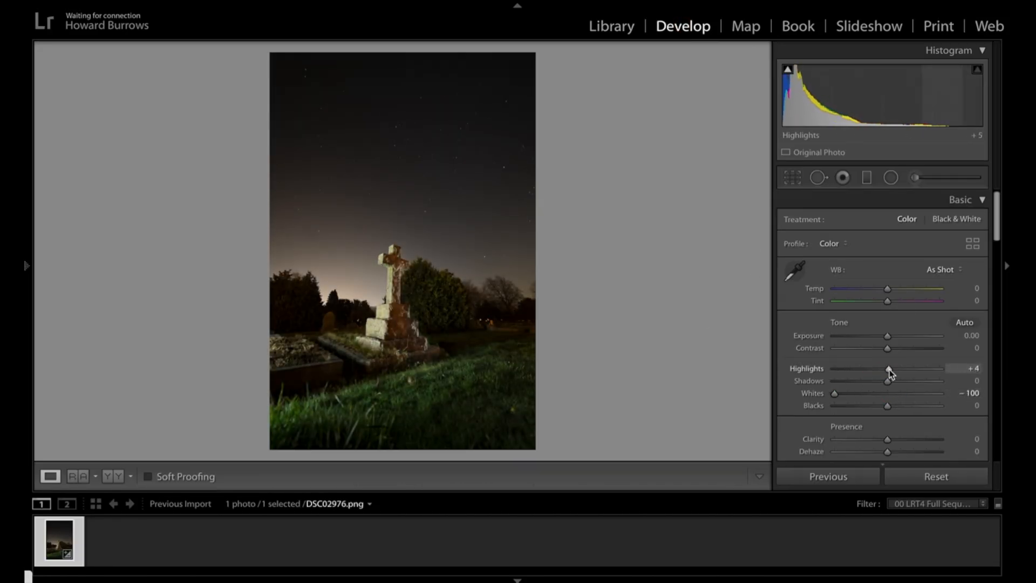
mouse_move(887, 406)
left_mouse_down()
mouse_move(918, 405)
mouse_move(916, 381)
mouse_move(879, 369)
mouse_move(895, 348)
mouse_move(895, 403)
left_mouse_up()
Lift the shadow end of the tone curve and set the Green colour adjustment to -100
scroll(896, 378, "down", 1)
scroll(904, 384, "down", 2)
scroll(904, 384, "down", 3)
left_click_drag(825, 324, 847, 294)
scroll(875, 287, "down", 3)
scroll(906, 329, "down", 5)
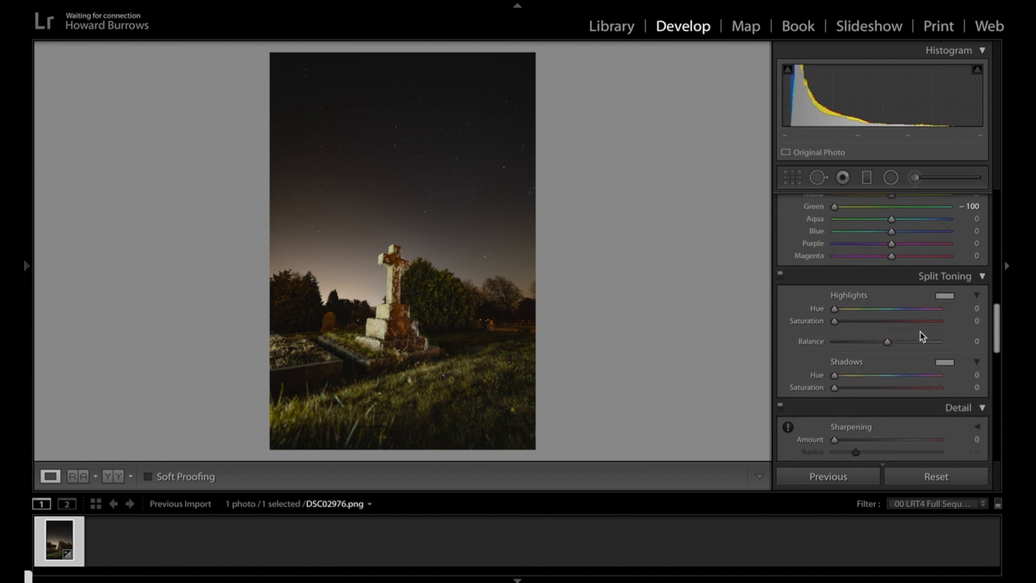
Set the sharpening Masking to 88 and the sharpening Amount to 76
left_click_drag(834, 360, 929, 361, "alt")
left_click_drag(853, 322, 889, 322)
scroll(872, 342, "down", 3)
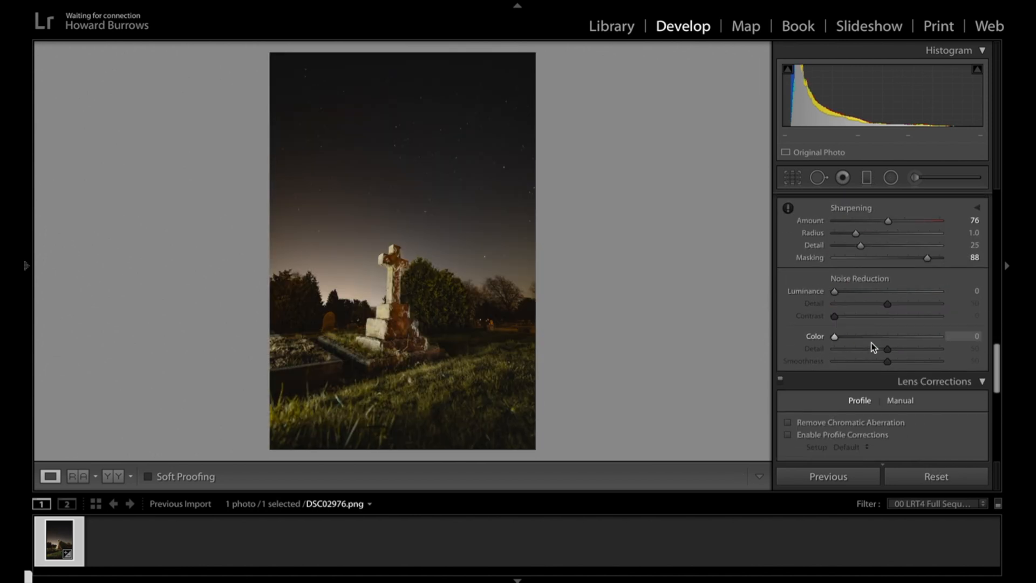
Replace the As Shot white balance with a cooler preset
scroll(872, 342, "up", 15)
left_click(948, 270)
left_click(948, 281)
Add a graduated filter over the sky above the cross with a slight increase in Dehaze
left_click(867, 178)
left_click_drag(889, 366, 894, 368)
left_click_drag(405, 263, 412, 312)
Add a tall radial filter around the cross with Contrast 2, Highlights -40 and Clarity 56
key("m")
key("shift+m")
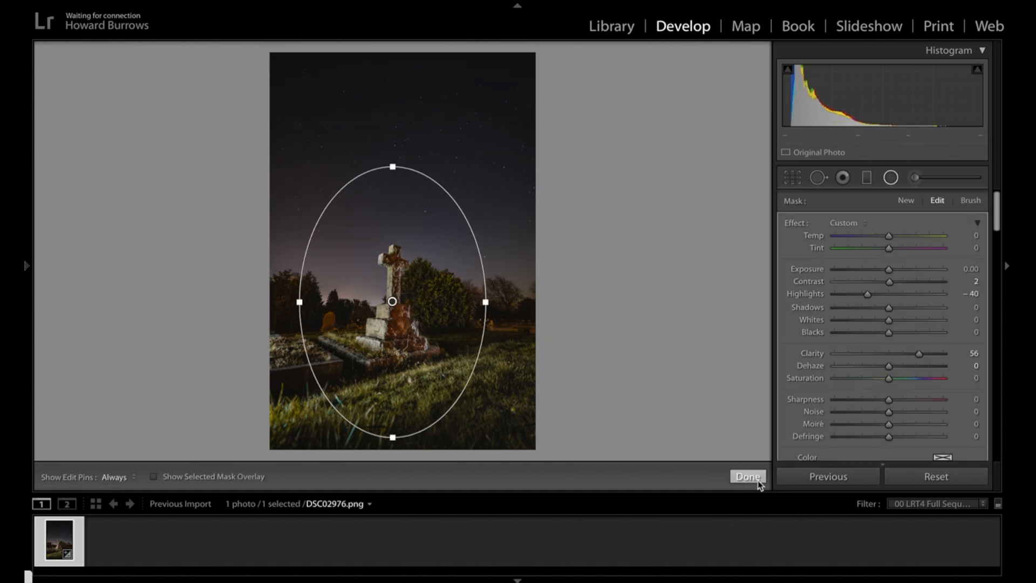
left_click(757, 480)
Review the develop settings and export the finished graveyard photo
scroll(881, 365, "down", 10)
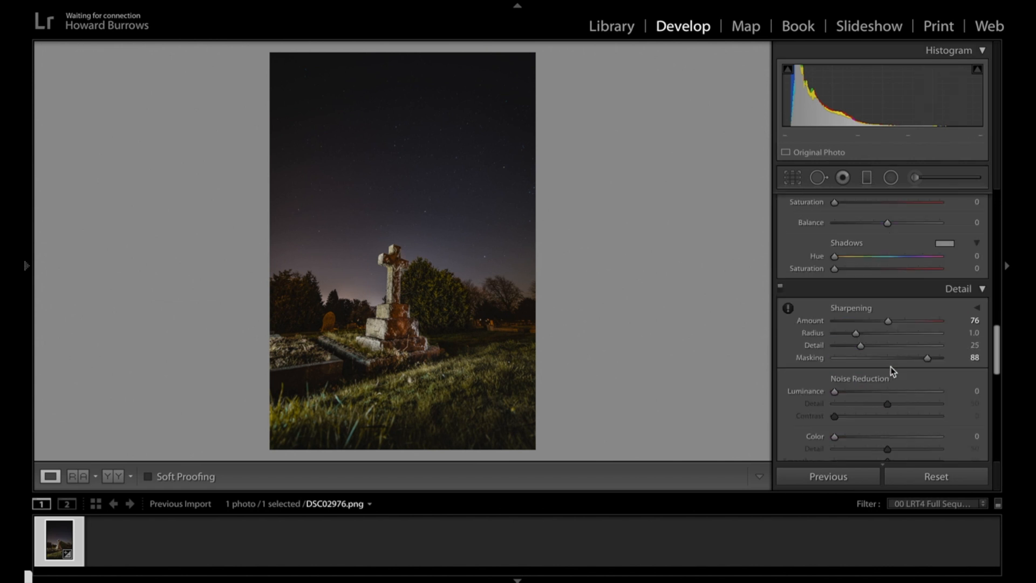
scroll(831, 324, "up", 6)
scroll(829, 323, "down", 8)
key("super+shift+e")
left_click(777, 399)
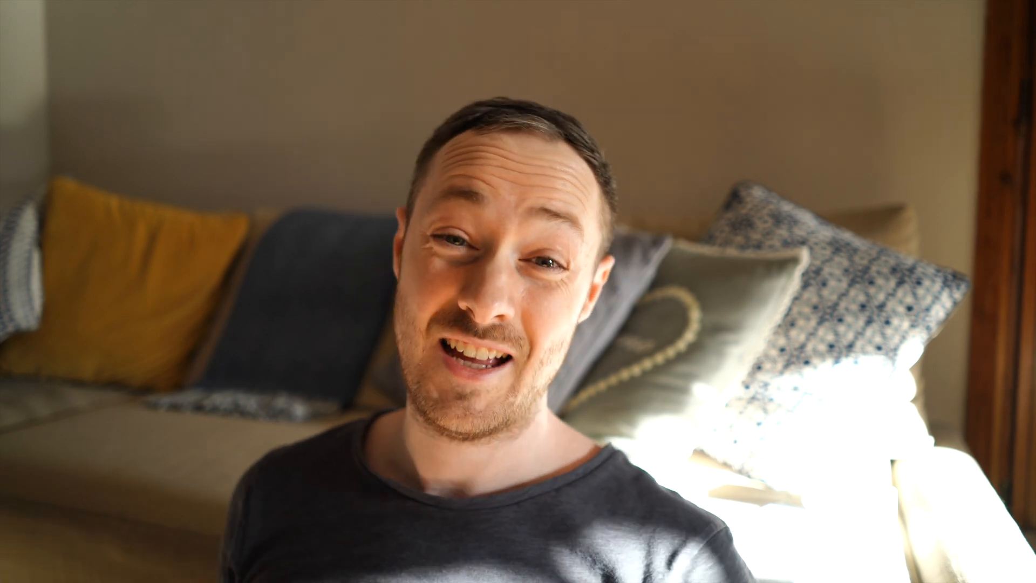